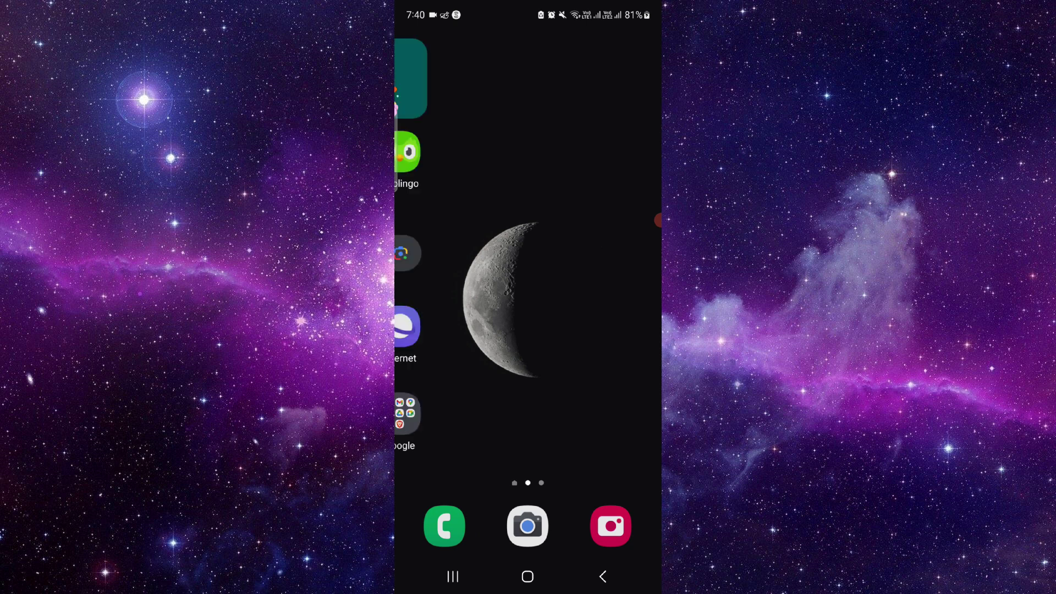
Rerun the recent Google search 'kick' and open kick.com's featured streams.
click(528, 256)
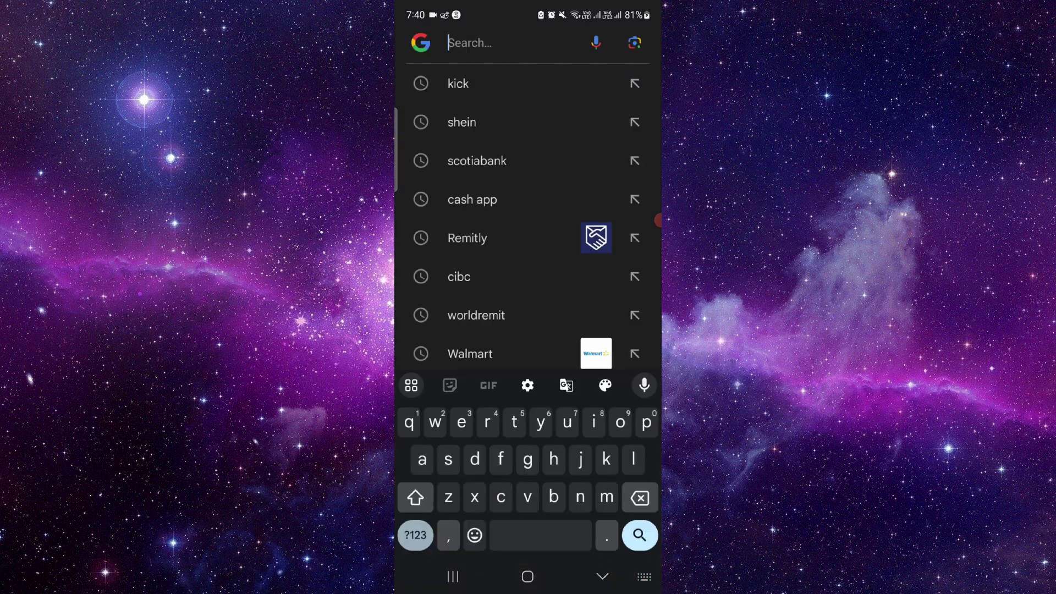
click(458, 84)
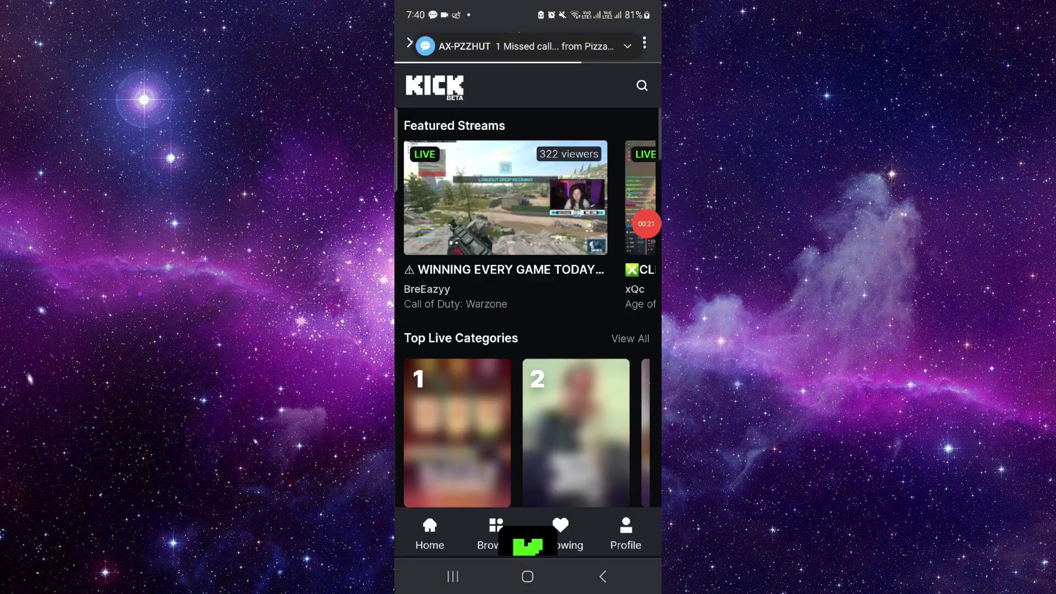
Dismiss the app-download prompt and reach the Kick profile menu via the channel page.
click(527, 529)
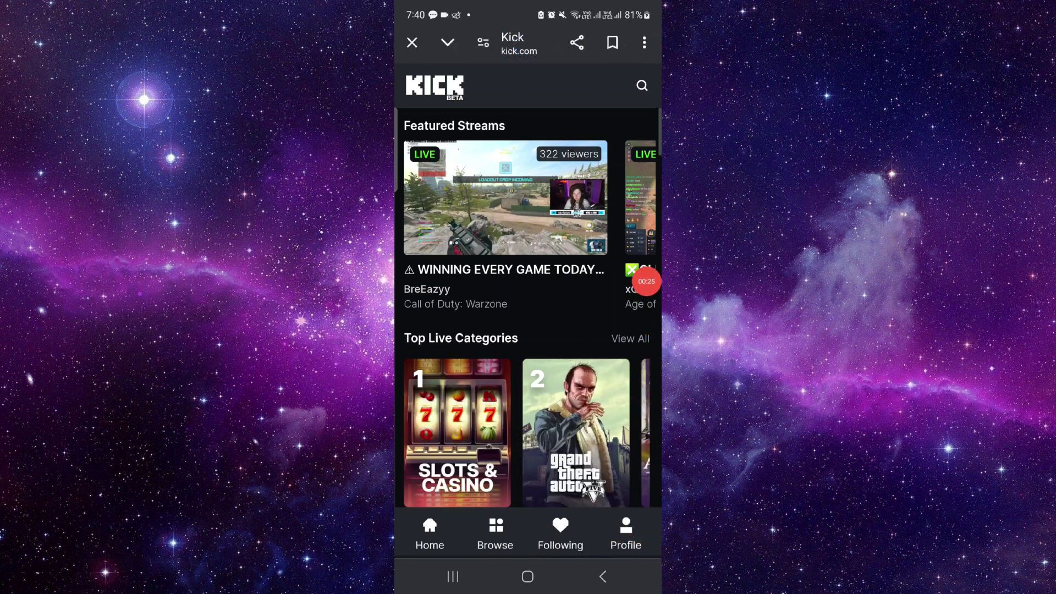
click(625, 533)
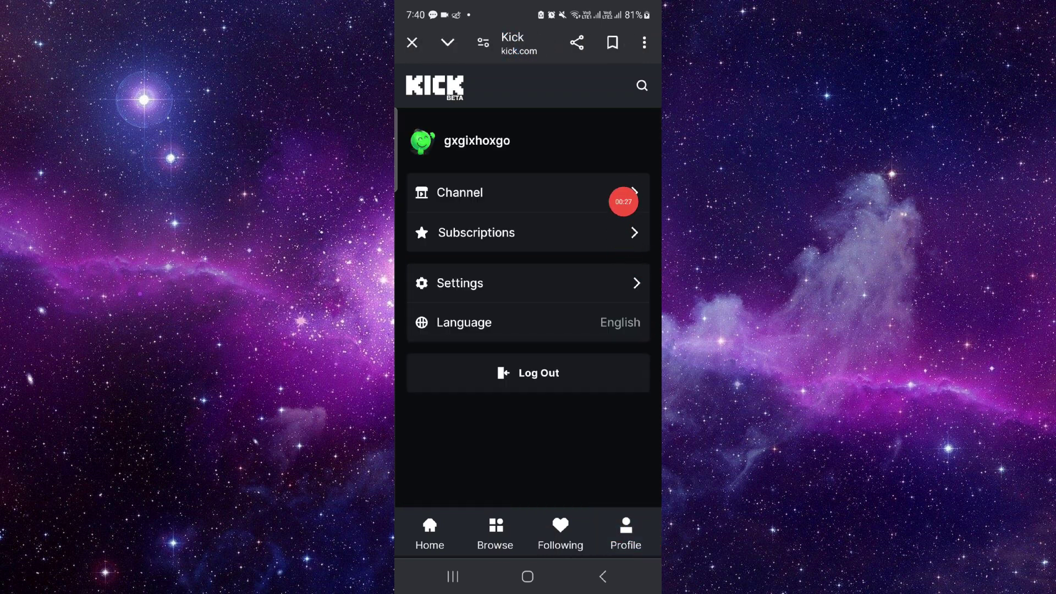
click(527, 193)
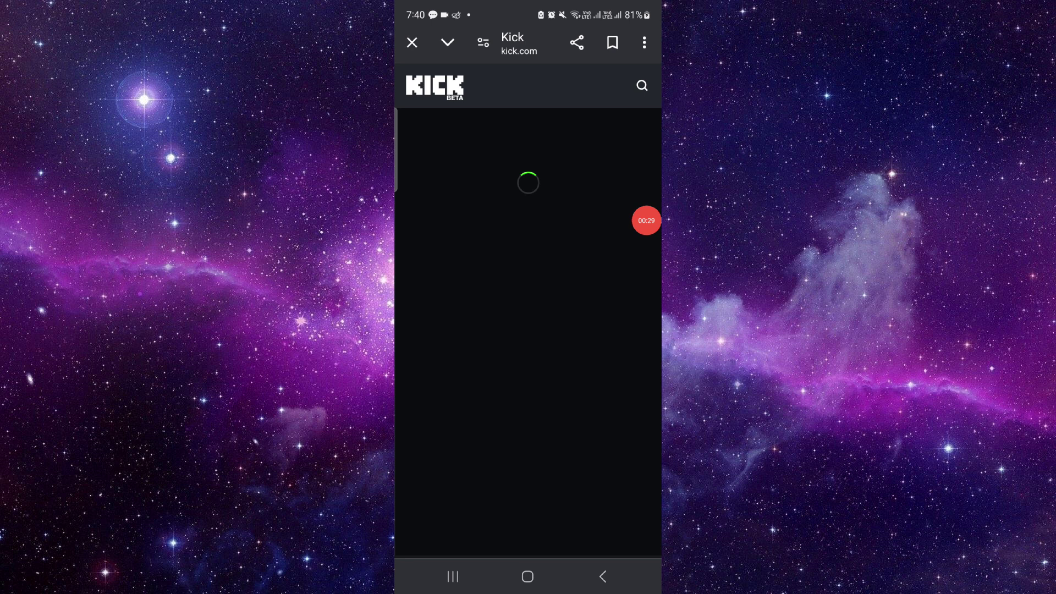
click(602, 576)
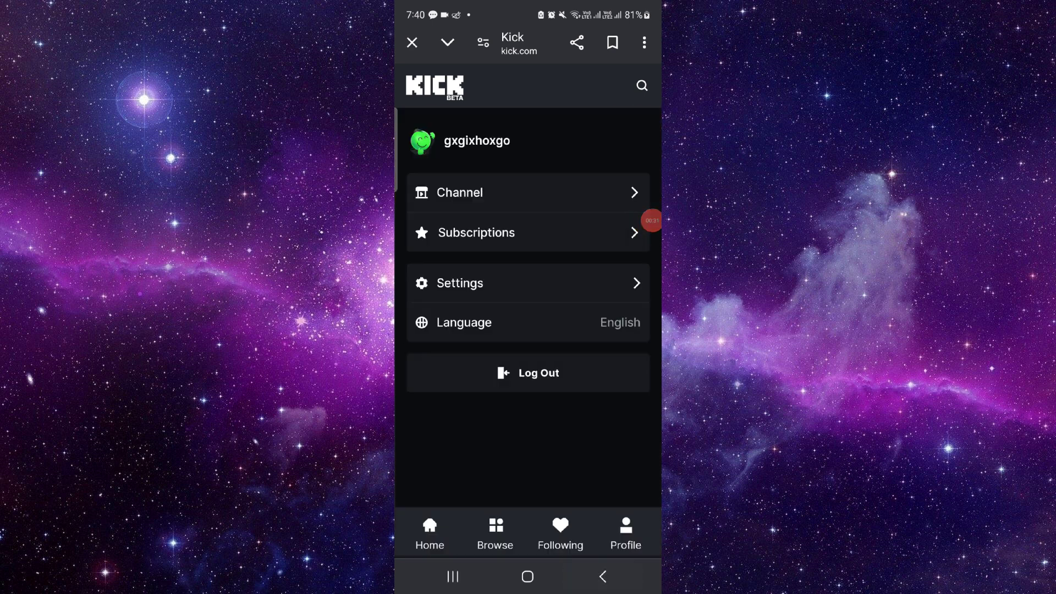
Check that followed-channel email, desktop and push alerts are on, then back to Settings.
click(495, 278)
click(528, 259)
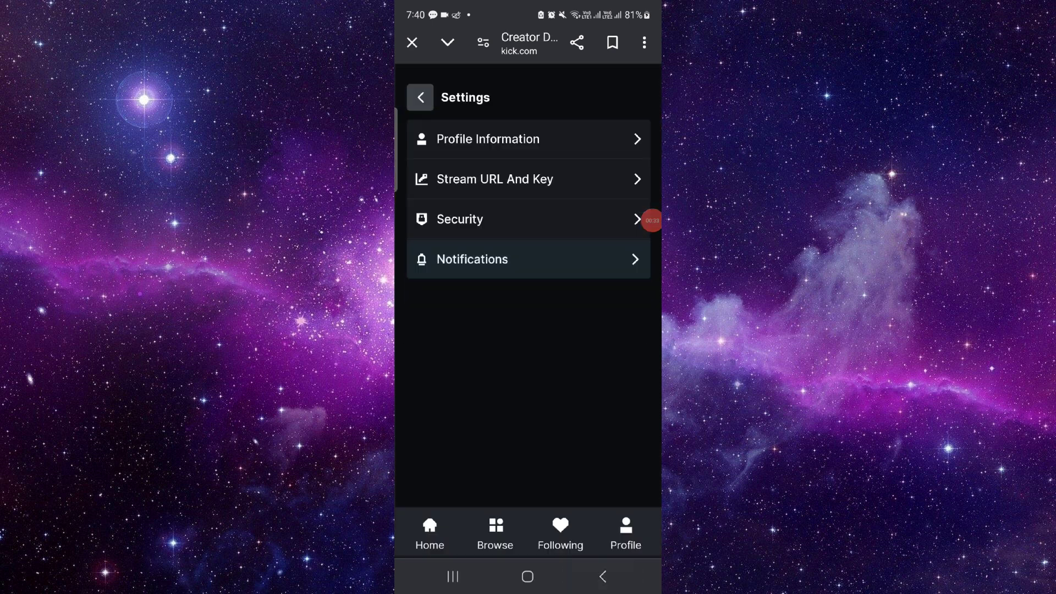
scroll(528, 289, down, 2)
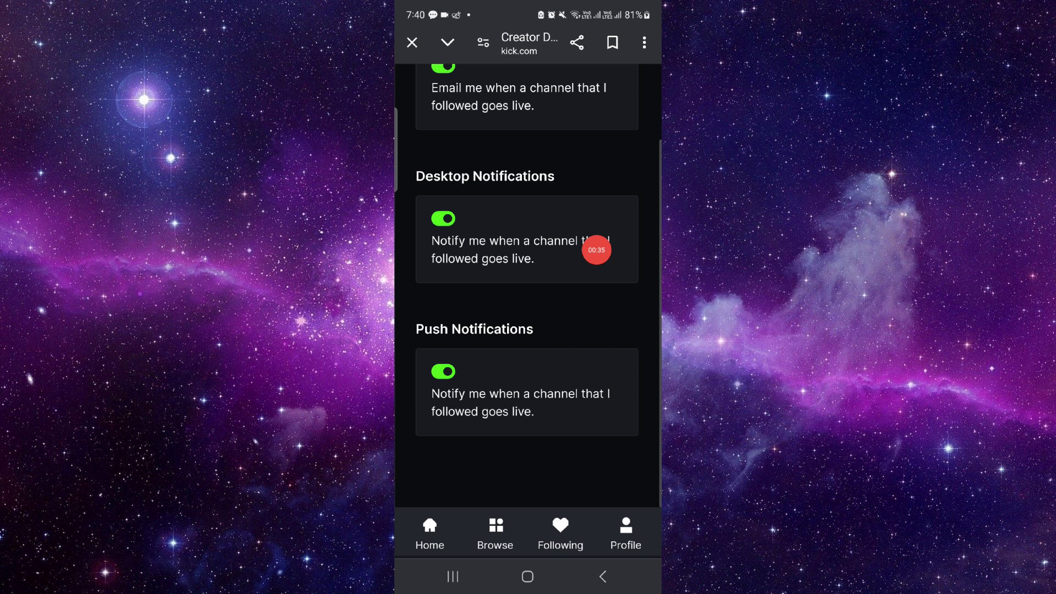
click(603, 577)
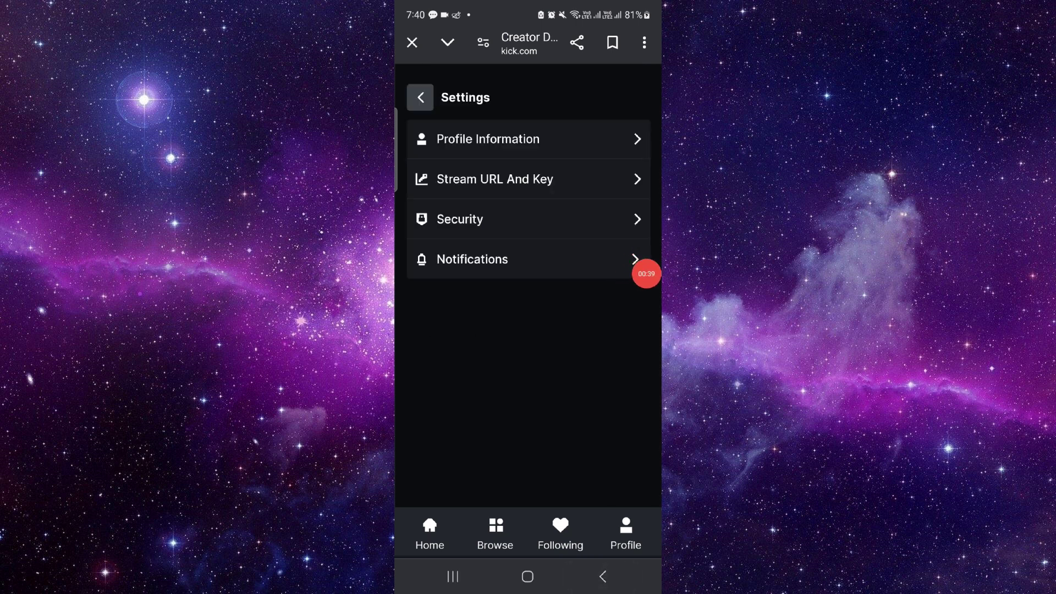
Close all running apps and swipe to the empty middle home page.
click(453, 576)
click(527, 462)
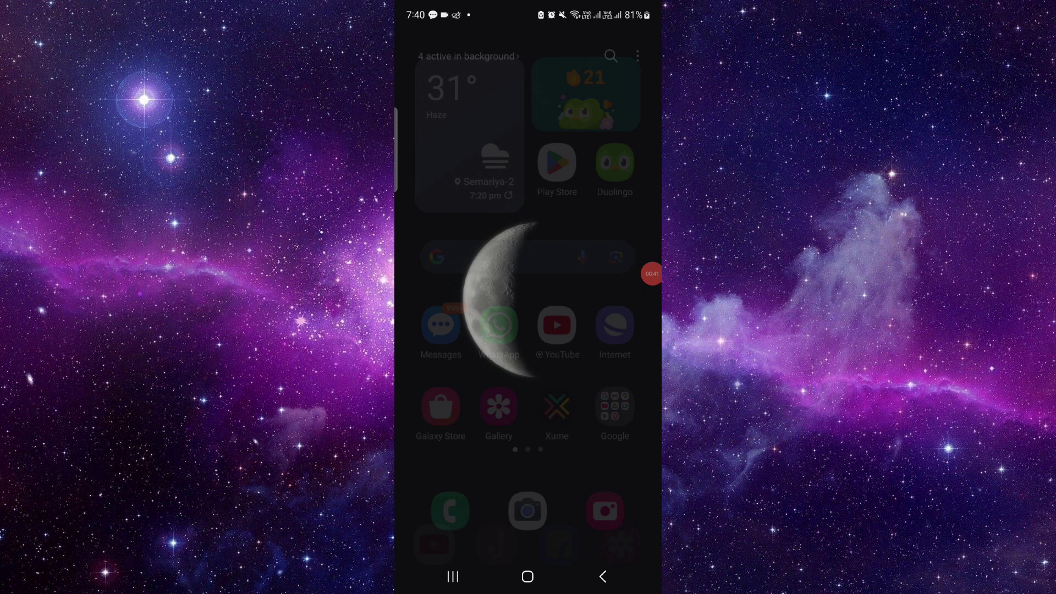
drag(594, 372, 429, 372)
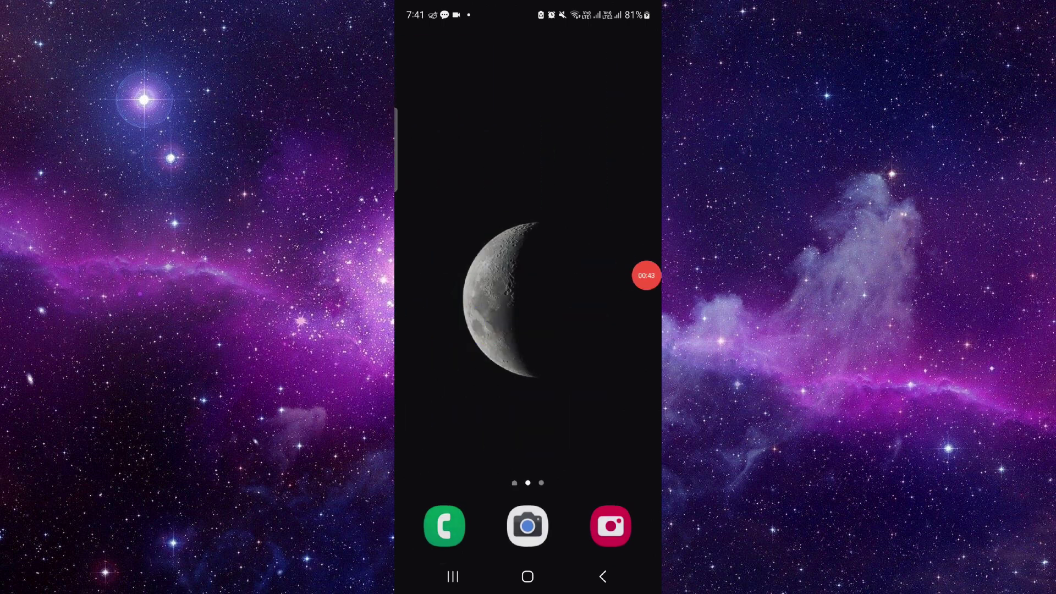